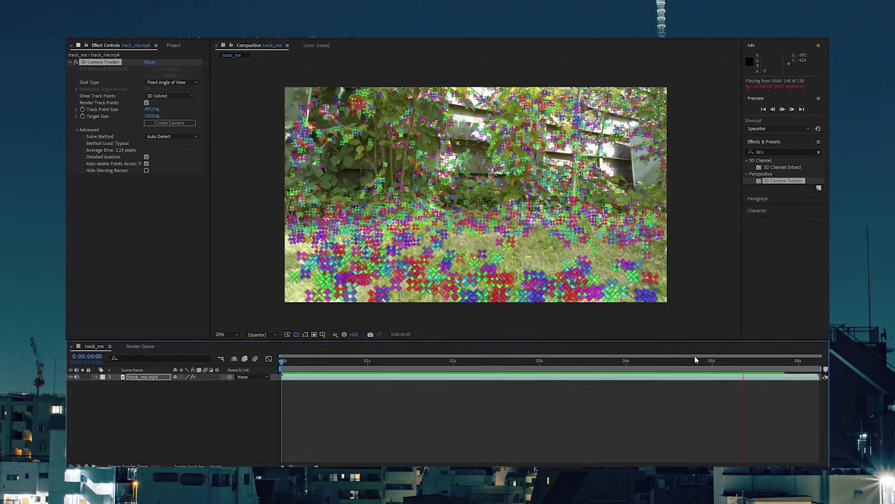
Stop the tracked-points preview and start a fresh, empty After Effects project.
{"action": "left_click", "coordinate": [667, 366]}
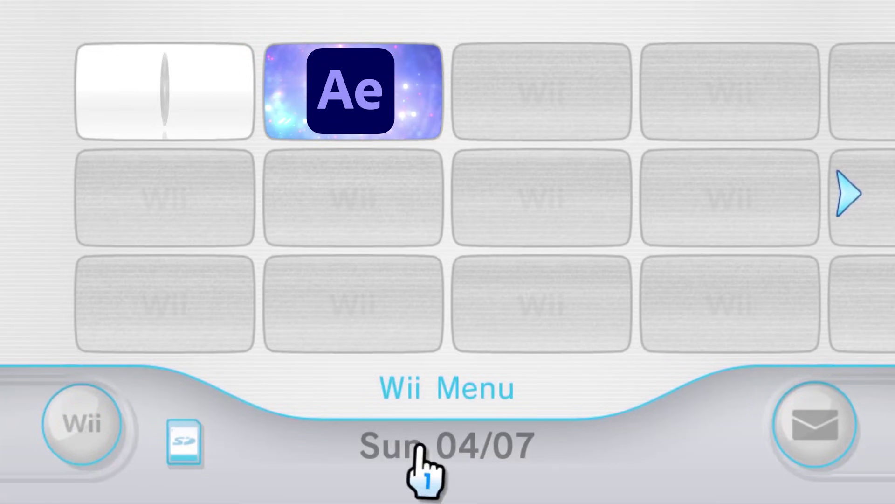
{"action": "left_click", "coordinate": [379, 125]}
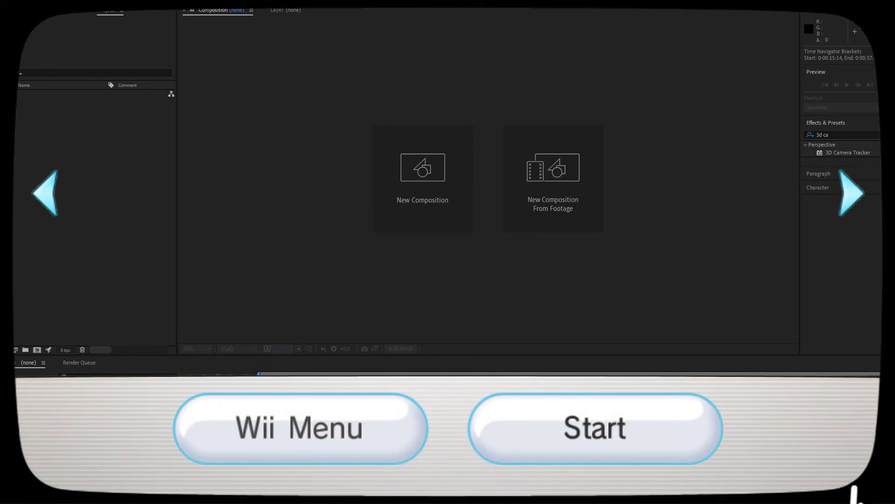
{"action": "left_click", "coordinate": [707, 440]}
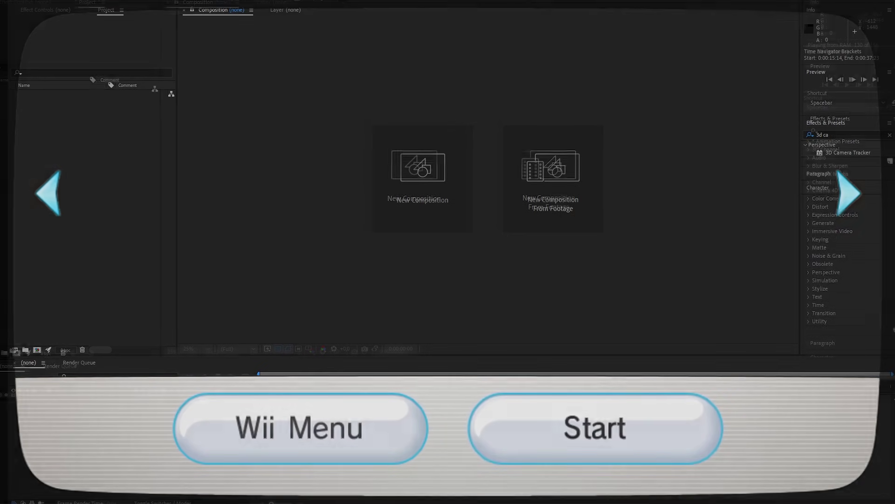
Import track_me.mp4, build a track_me composition from it, and play it back.
{"action": "left_click_drag", "start_coordinate": [0, 303], "coordinate": [124, 298]}
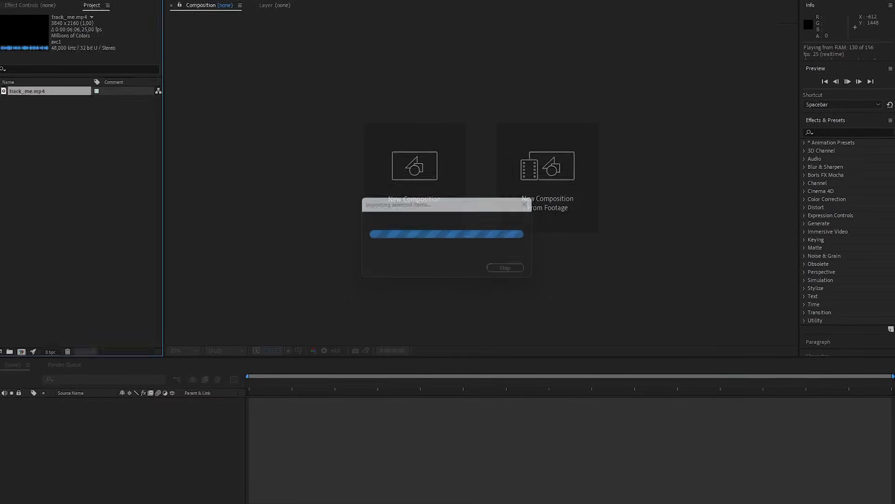
{"action": "left_click_drag", "start_coordinate": [28, 92], "coordinate": [102, 415]}
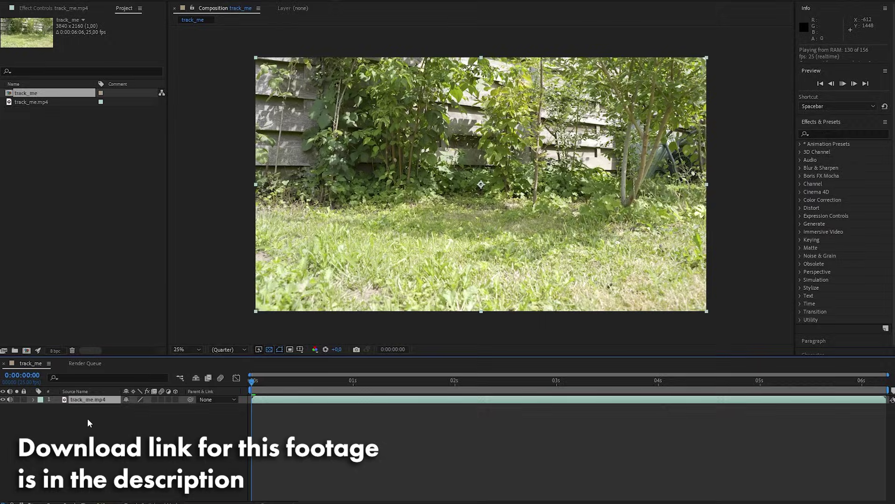
{"action": "key", "text": "space"}
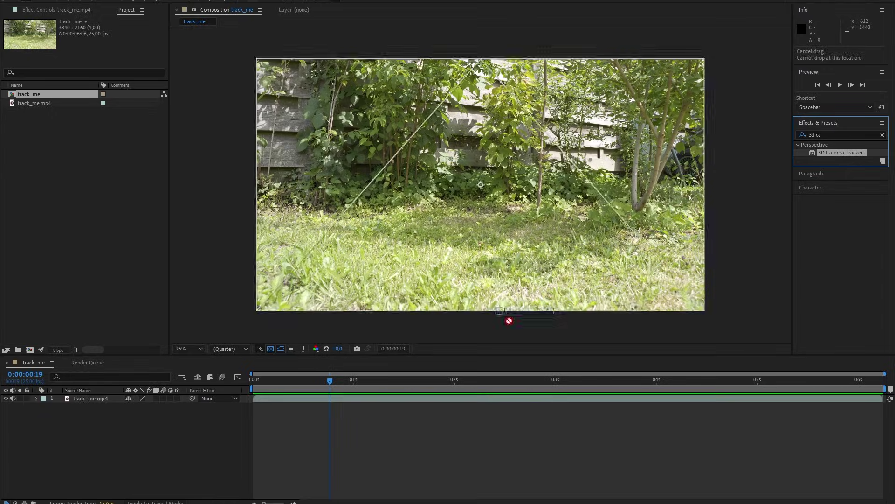
Apply 3D Camera Tracker to the track_me.mp4 layer with Detailed Analysis turned on.
{"action": "left_click_drag", "start_coordinate": [814, 152], "coordinate": [398, 400]}
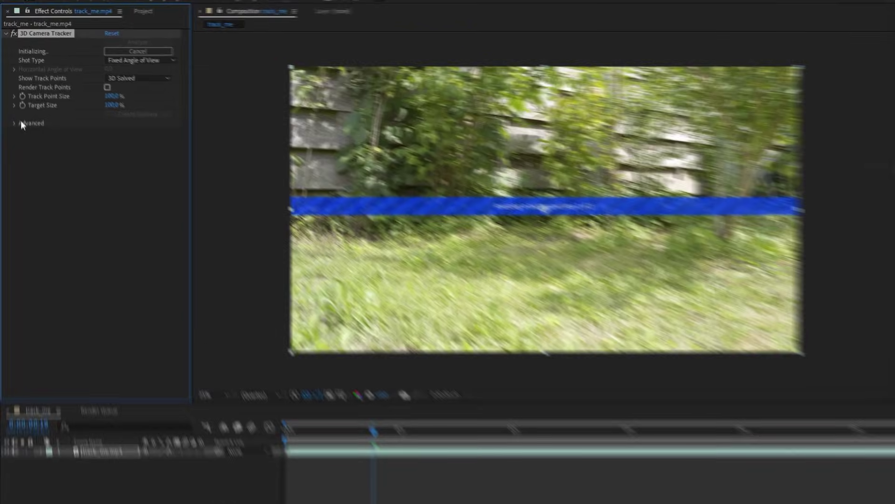
{"action": "left_click", "coordinate": [19, 109]}
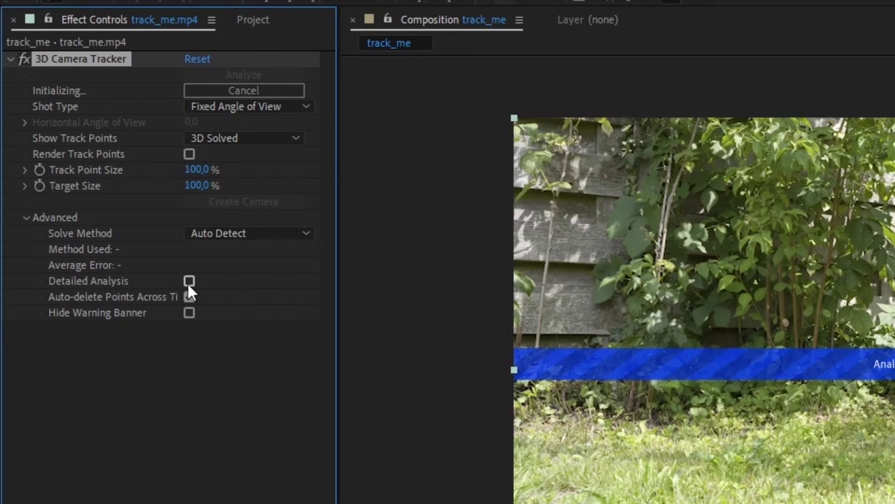
{"action": "left_click", "coordinate": [189, 282]}
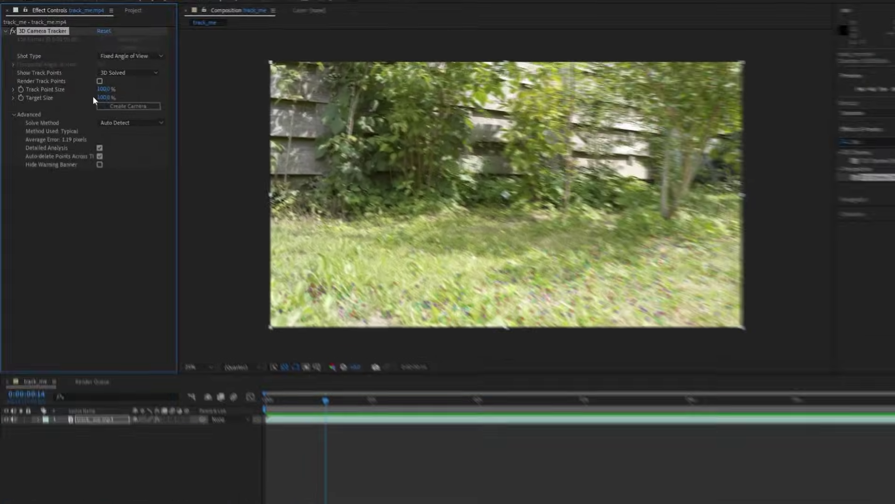
Set Track Point Size to 495%, enable Render Track Points, and preview the footage.
{"action": "left_click_drag", "start_coordinate": [105, 90], "coordinate": [273, 103]}
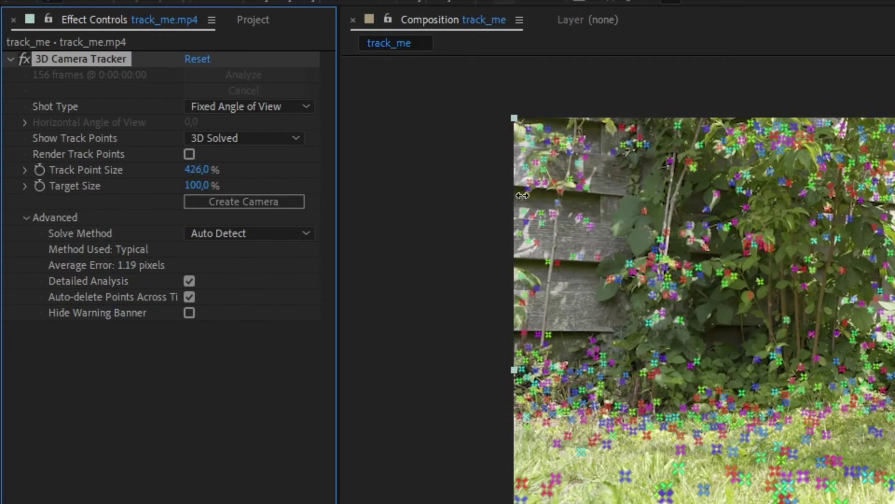
{"action": "left_click", "coordinate": [189, 154]}
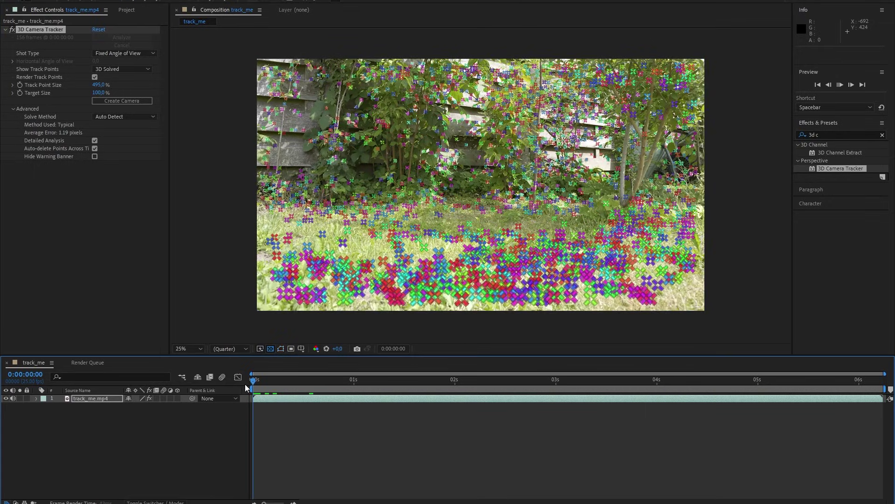
{"action": "key", "text": "space"}
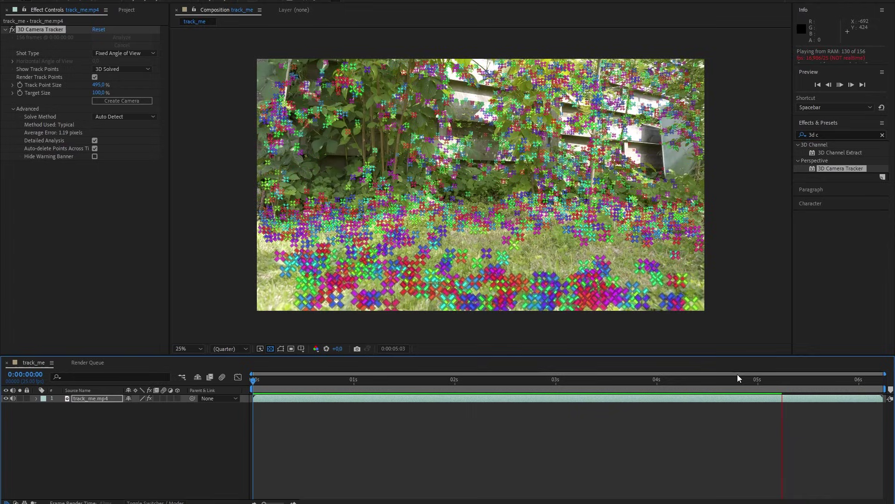
{"action": "key", "text": "space"}
At 0:00:05:21, create a solid and camera from the selected ground track points.
{"action": "left_click_drag", "start_coordinate": [709, 391], "coordinate": [847, 391]}
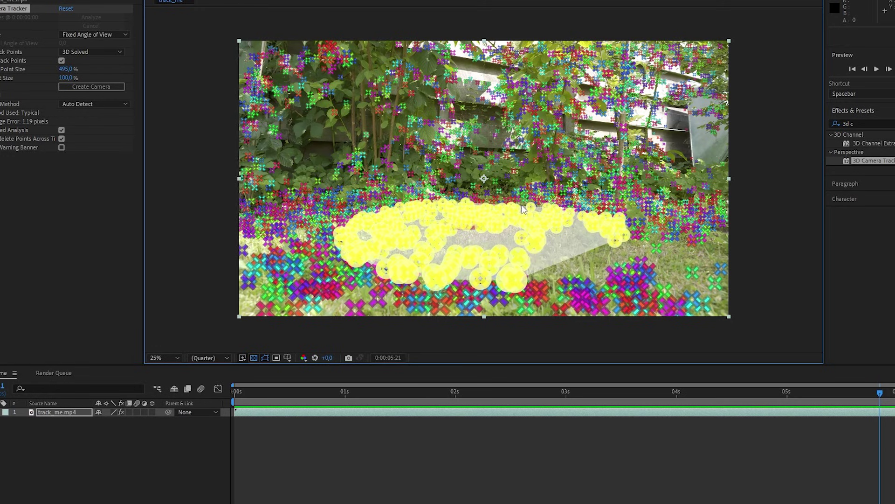
{"action": "right_click", "coordinate": [507, 234]}
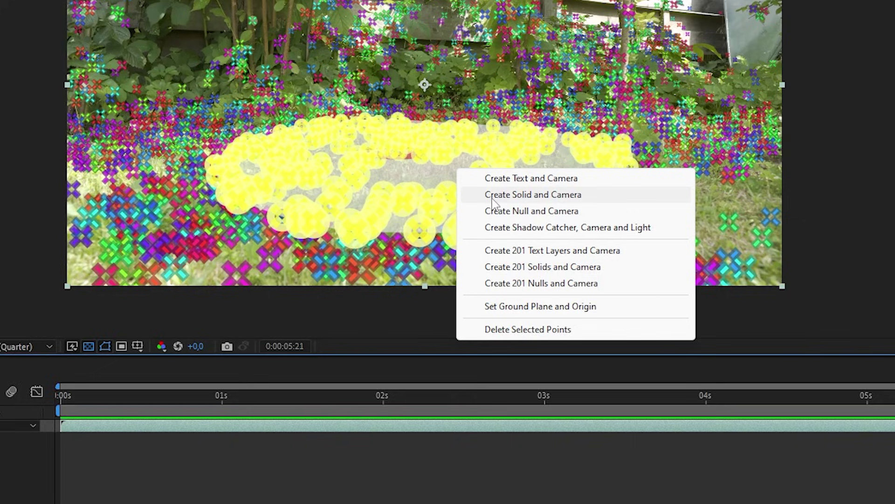
{"action": "left_click", "coordinate": [517, 199]}
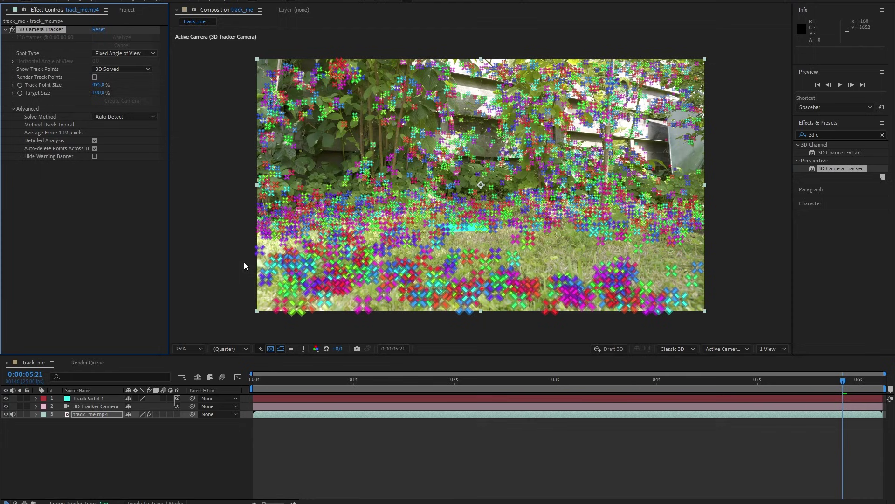
Reset Track Point Size to 100%, preview the solid, then select camera and Track Solid 1.
{"action": "type", "text": "00"}
{"action": "key", "text": "Return"}
{"action": "key", "text": "space"}
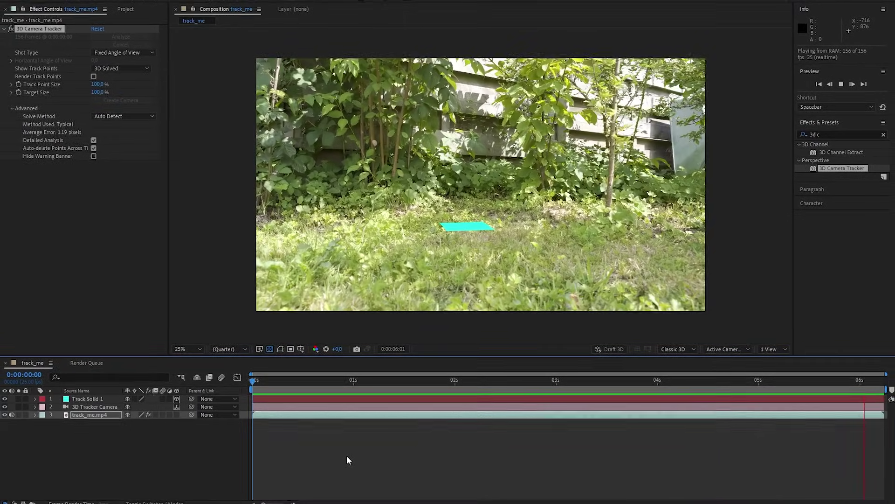
{"action": "key", "text": "space"}
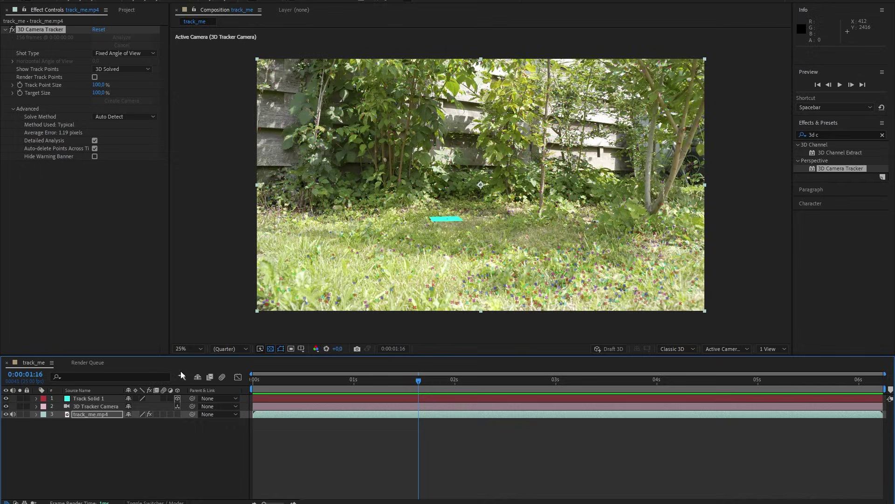
{"action": "left_click", "coordinate": [106, 408]}
{"action": "left_click", "coordinate": [106, 399], "text": "shift"}
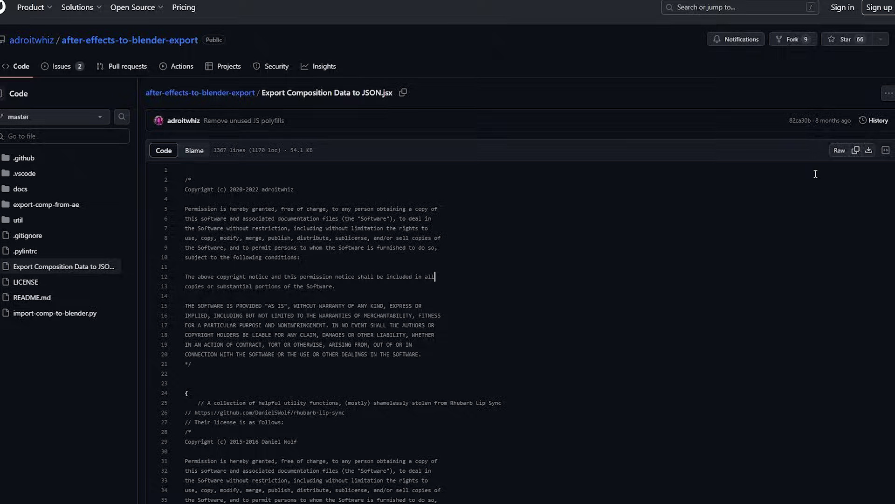
Download Export Composition Data to JSON.jsx from GitHub and show it in Downloads.
{"action": "scroll", "coordinate": [819, 173], "scroll_direction": "down", "scroll_amount": 20}
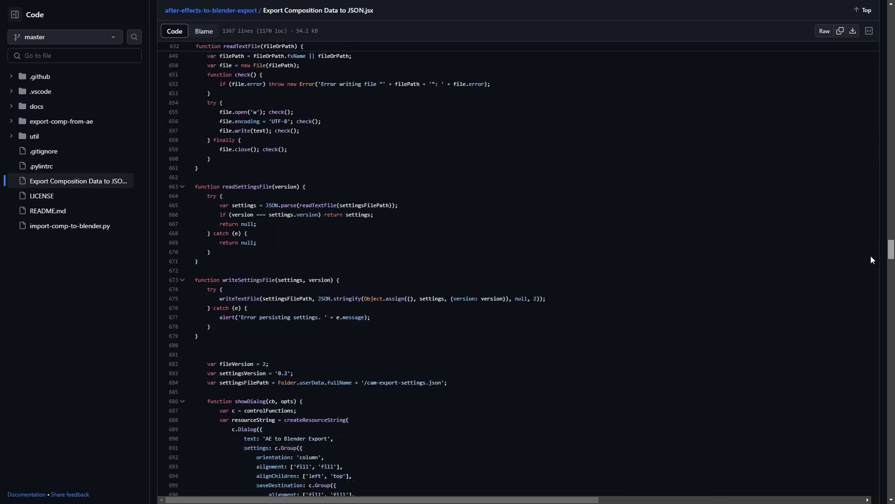
{"action": "scroll", "coordinate": [871, 260], "scroll_direction": "down", "scroll_amount": 15}
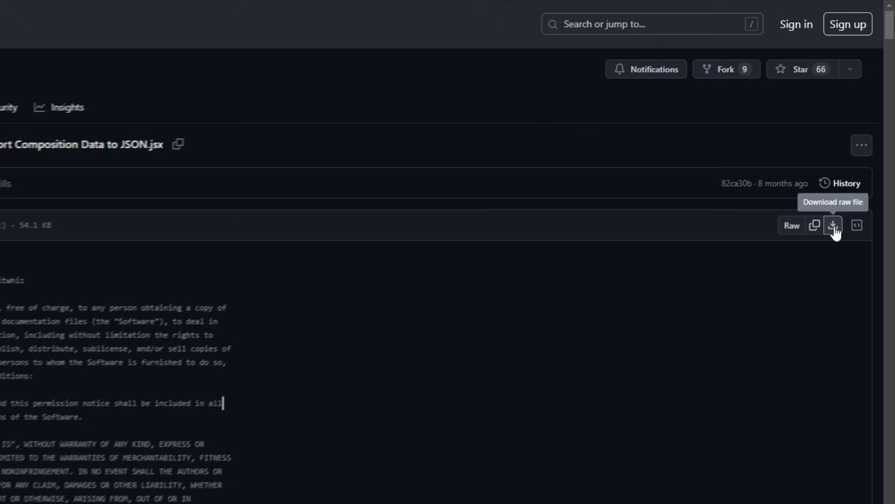
{"action": "left_click", "coordinate": [833, 232]}
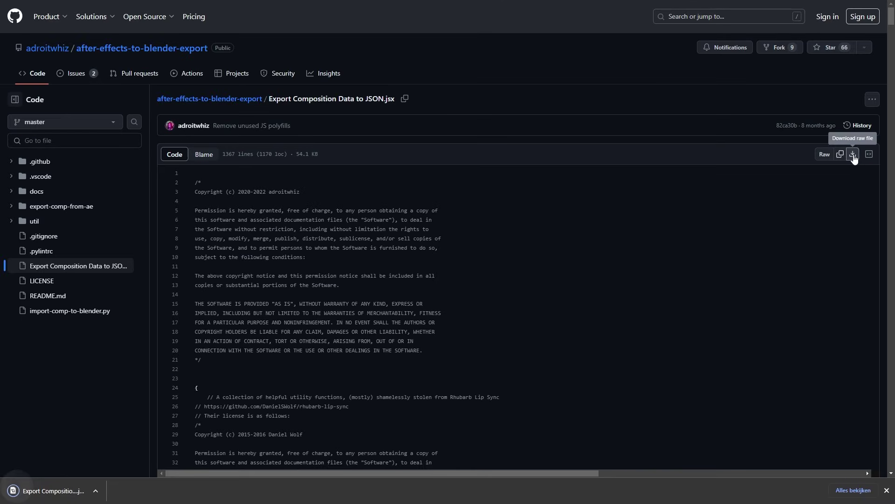
{"action": "left_click", "coordinate": [49, 495]}
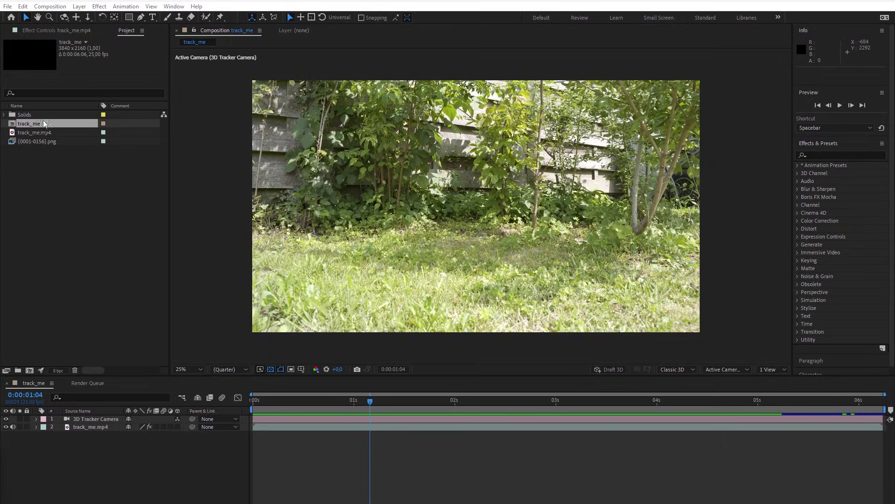
Select the 3D Tracker Camera and Track Solid 1 layers and bring up File > Scripts.
{"action": "left_click", "coordinate": [8, 6]}
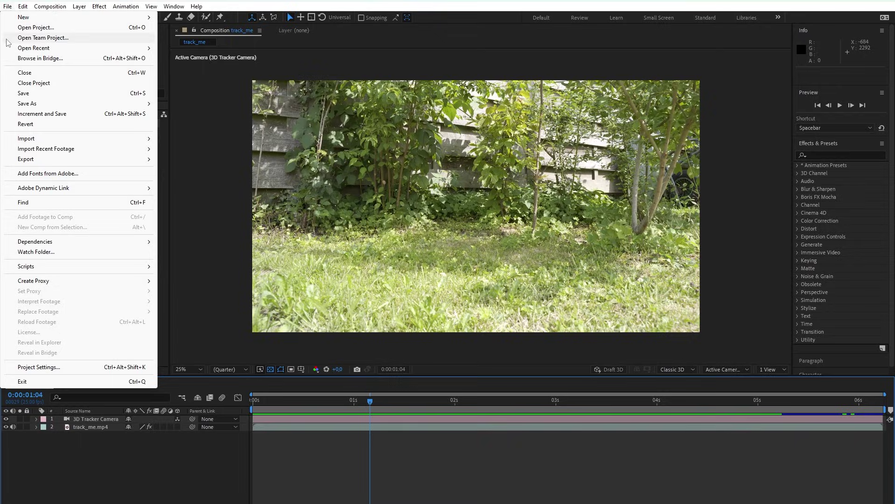
{"action": "mouse_move", "coordinate": [27, 268]}
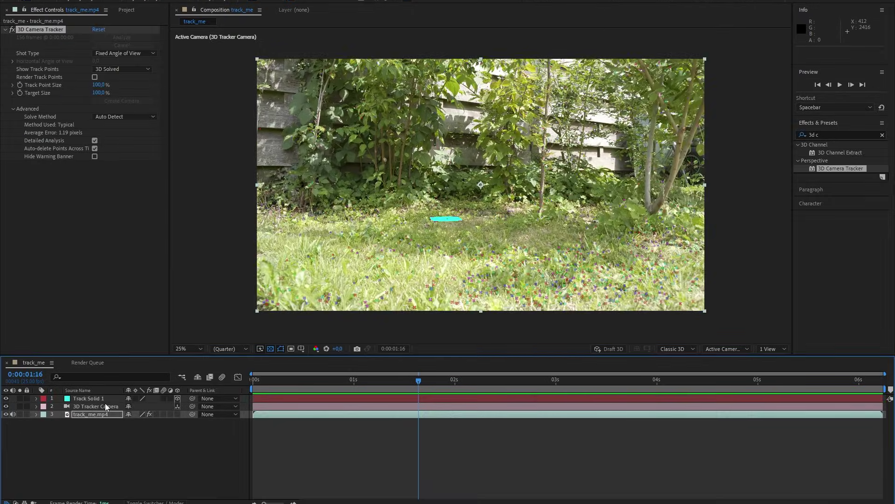
{"action": "left_click", "coordinate": [106, 429]}
{"action": "left_click", "coordinate": [105, 400], "text": "shift"}
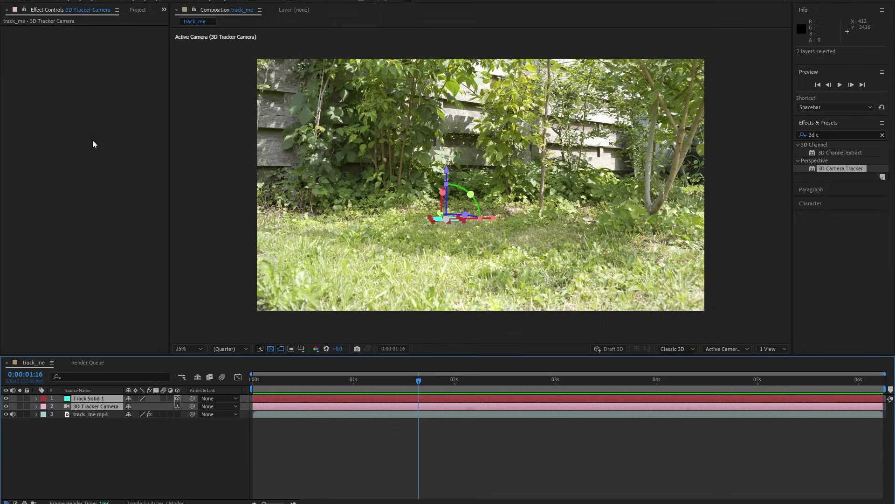
{"action": "left_click", "coordinate": [17, 1]}
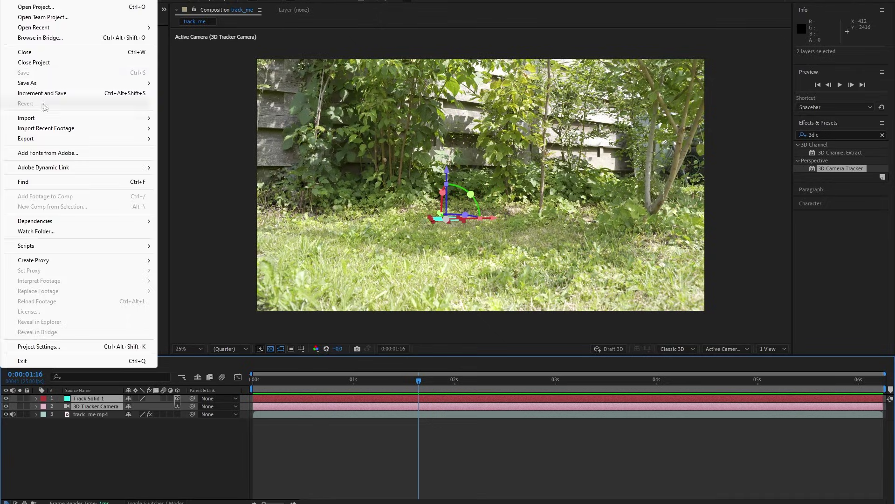
{"action": "mouse_move", "coordinate": [93, 247]}
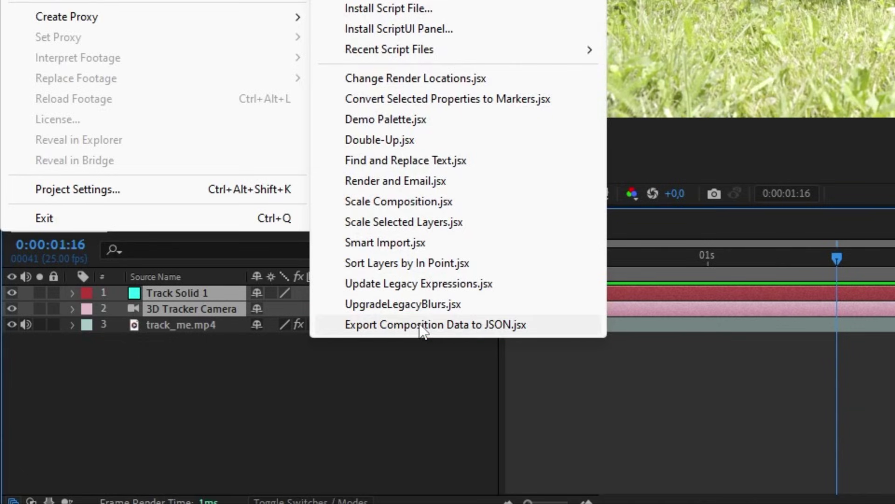
Run Export Composition Data to JSON.jsx and export the layers from the Blender Export dialog.
{"action": "left_click", "coordinate": [419, 326]}
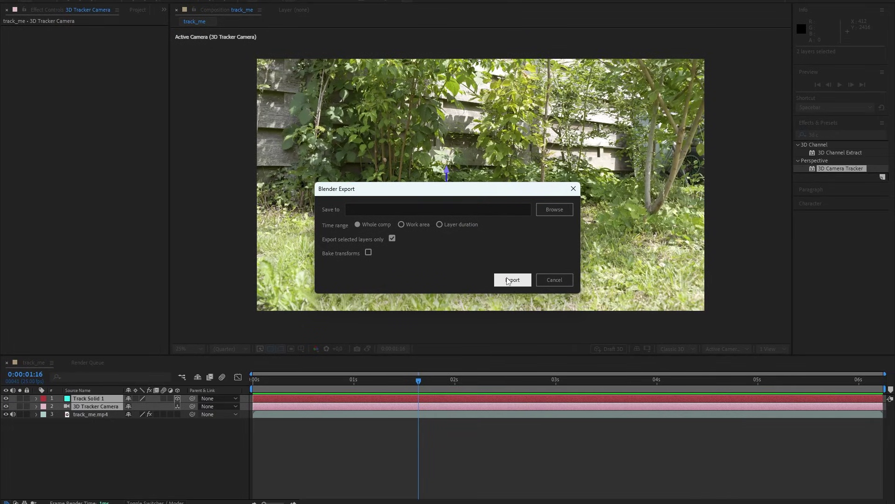
{"action": "left_click", "coordinate": [508, 279]}
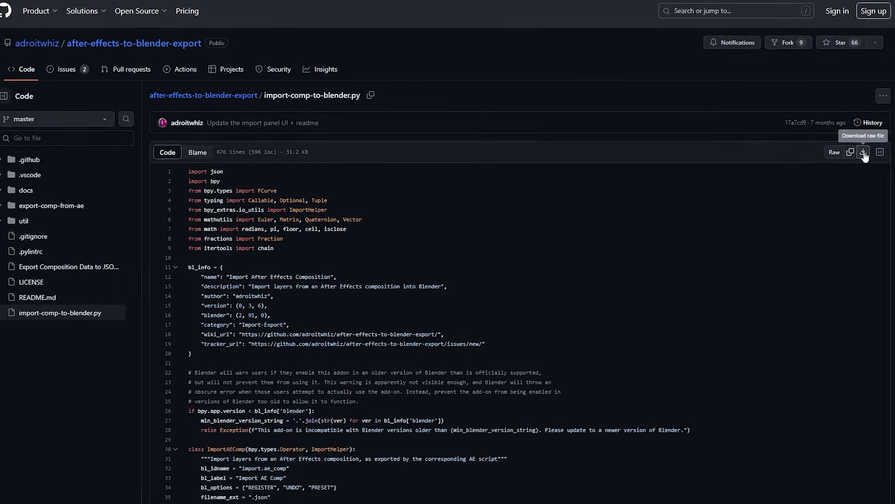
Download the raw import-comp-to-blender.py add-on file from GitHub.
{"action": "left_click", "coordinate": [864, 153]}
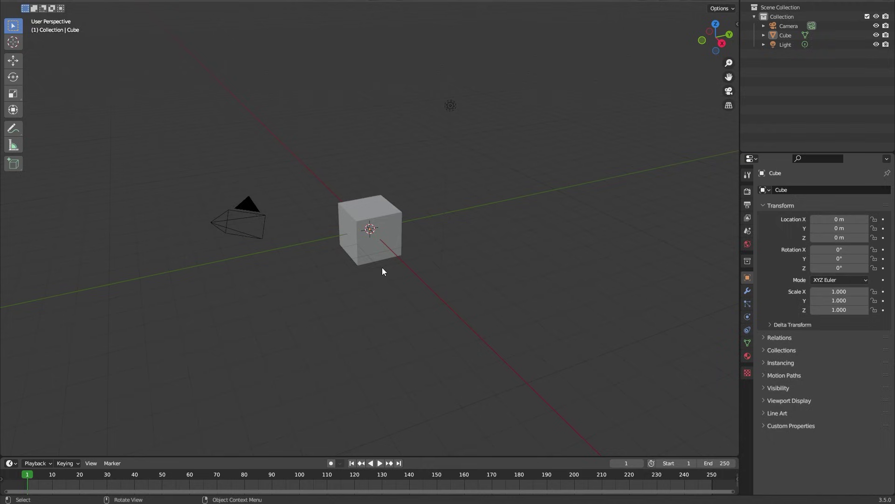
Delete the default camera, cube and light, then open Preferences on the Add-ons section.
{"action": "key", "text": "a"}
{"action": "key", "text": "x"}
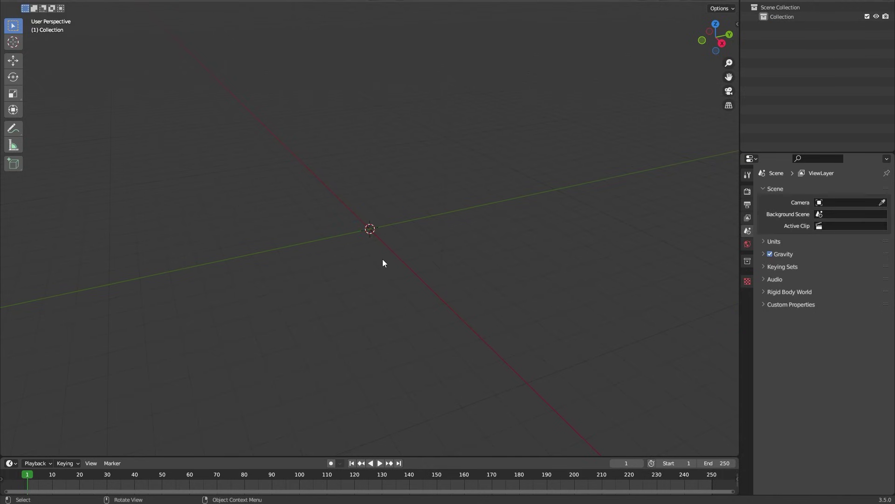
{"action": "left_click", "coordinate": [35, 9]}
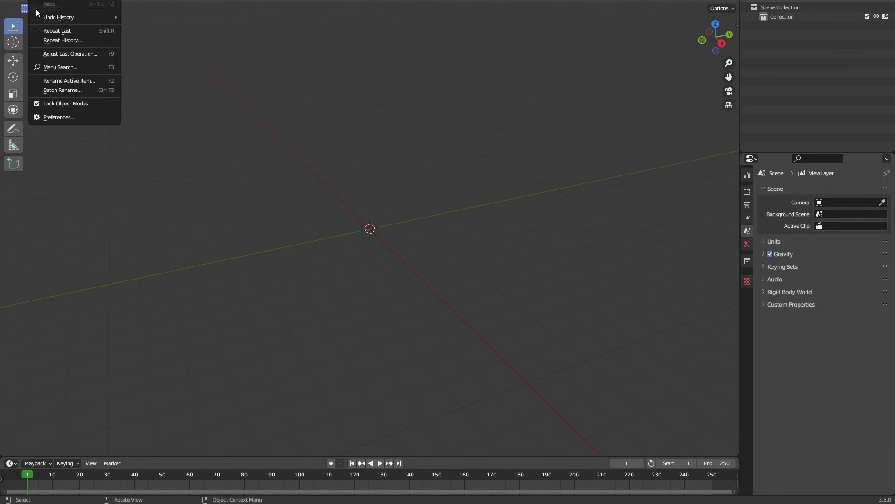
{"action": "left_click", "coordinate": [67, 113]}
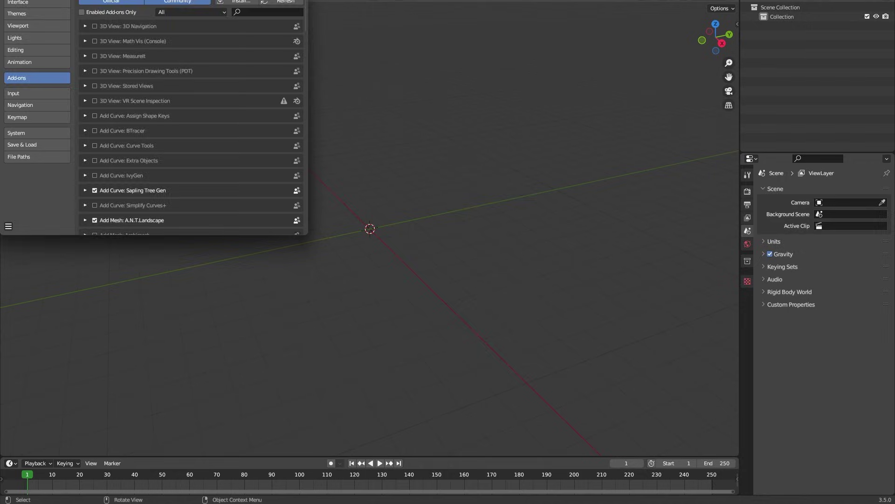
{"action": "left_click_drag", "start_coordinate": [148, 0], "coordinate": [403, 104]}
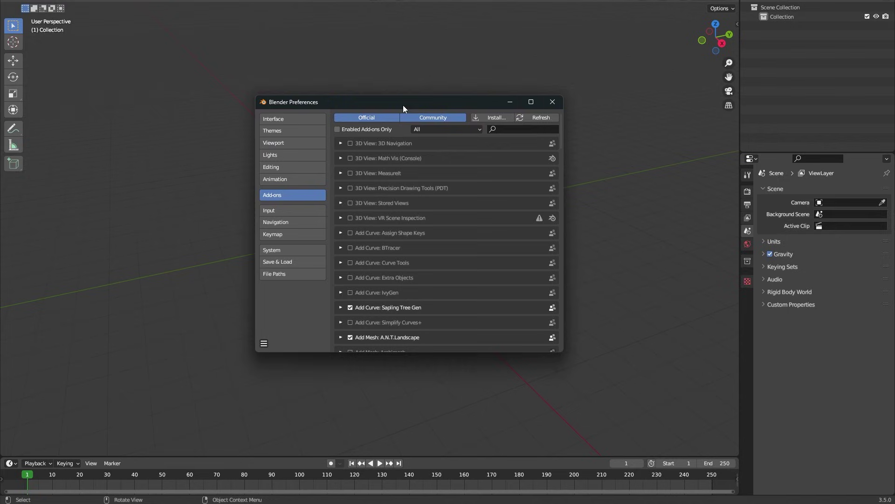
Install the import-comp-to-blender (1).py add-on from Downloads and bring up File > Import formats.
{"action": "left_click", "coordinate": [485, 118]}
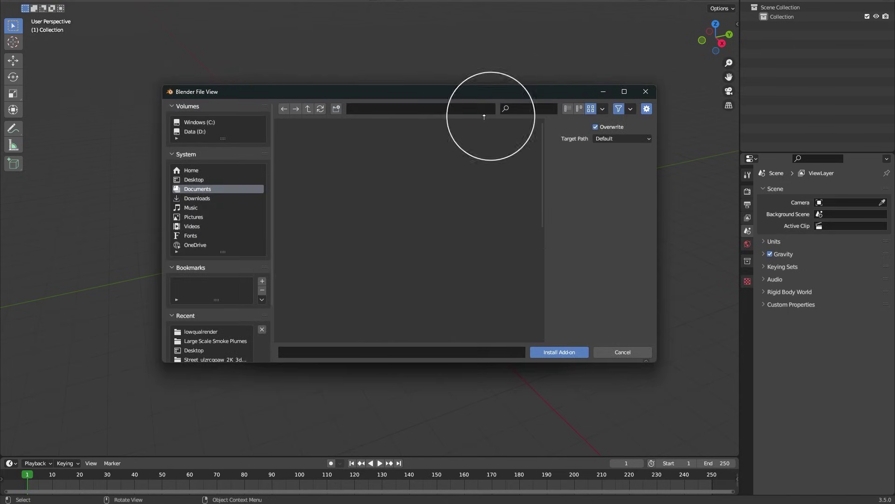
{"action": "left_click", "coordinate": [221, 198]}
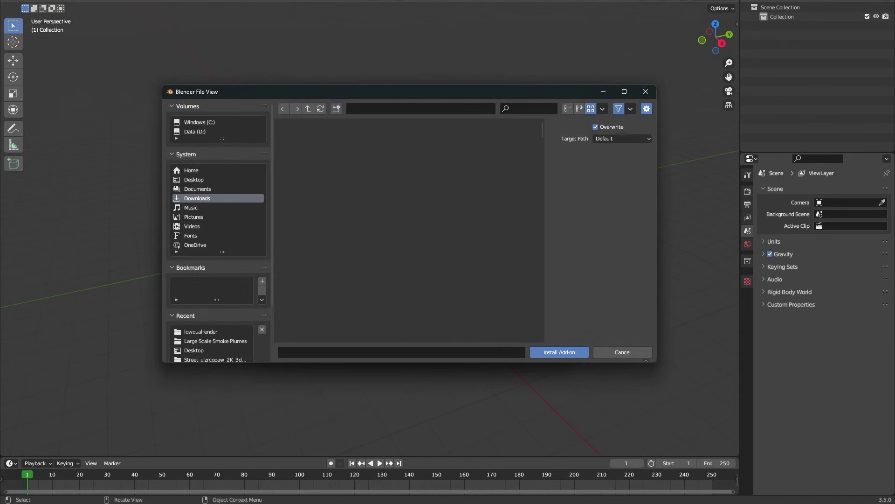
{"action": "left_click", "coordinate": [323, 159]}
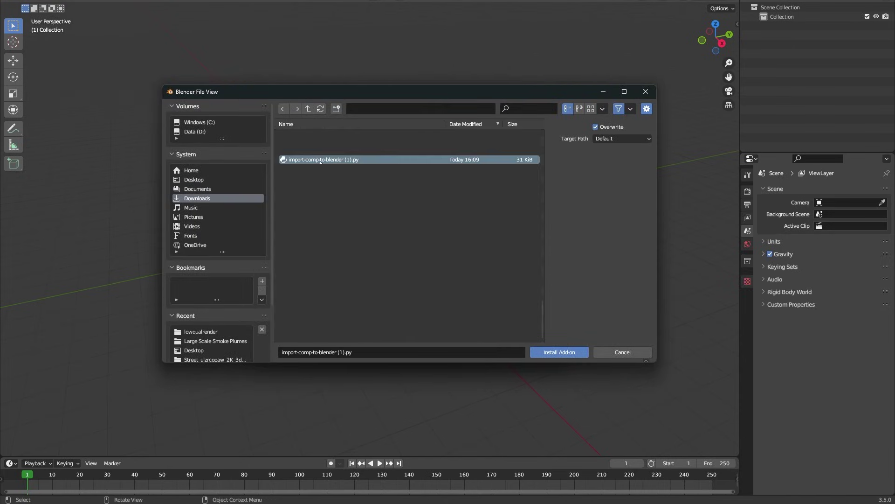
{"action": "left_click", "coordinate": [559, 351]}
{"action": "left_click", "coordinate": [18, 1]}
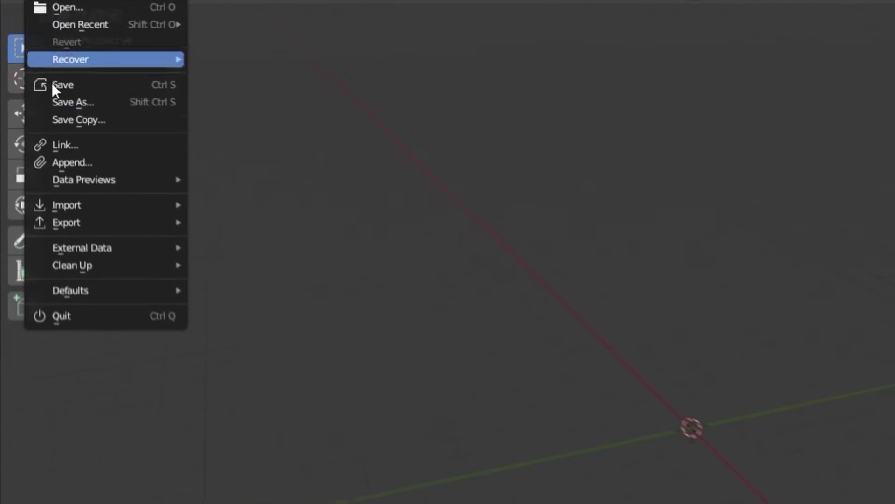
{"action": "mouse_move", "coordinate": [70, 205]}
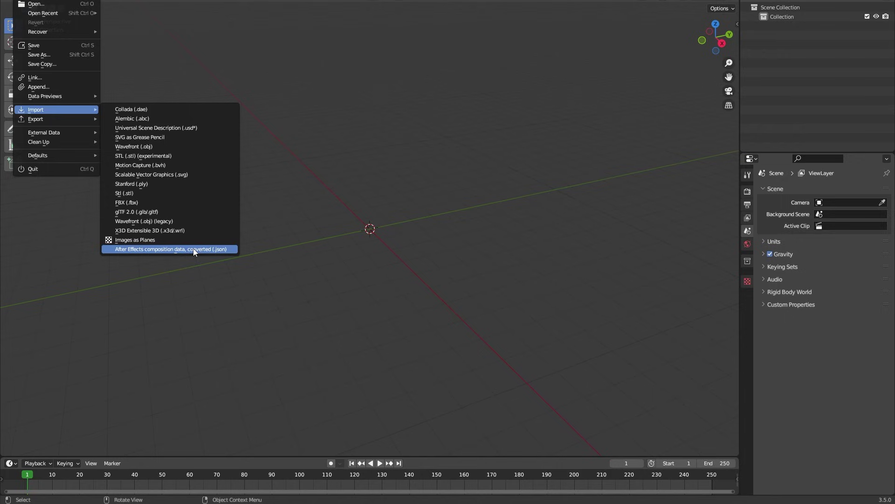
Import the After Effects composition data file from the Desktop.
{"action": "left_click", "coordinate": [387, 339]}
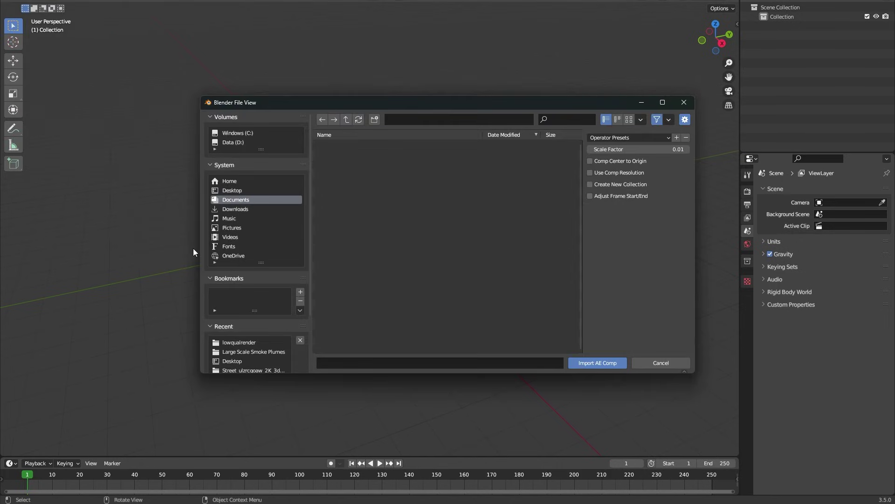
{"action": "left_click", "coordinate": [240, 191]}
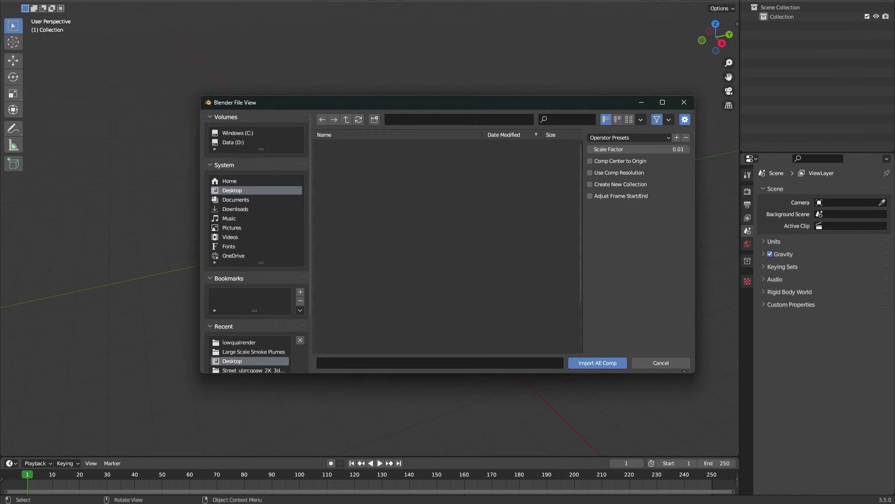
{"action": "left_click", "coordinate": [598, 363]}
{"action": "middle_click_drag", "start_coordinate": [320, 294], "coordinate": [479, 287]}
Scale the 3D Tracker Camera Orientation to 25.653 and play back the tracked camera.
{"action": "left_click", "coordinate": [816, 26]}
{"action": "key", "text": "g"}
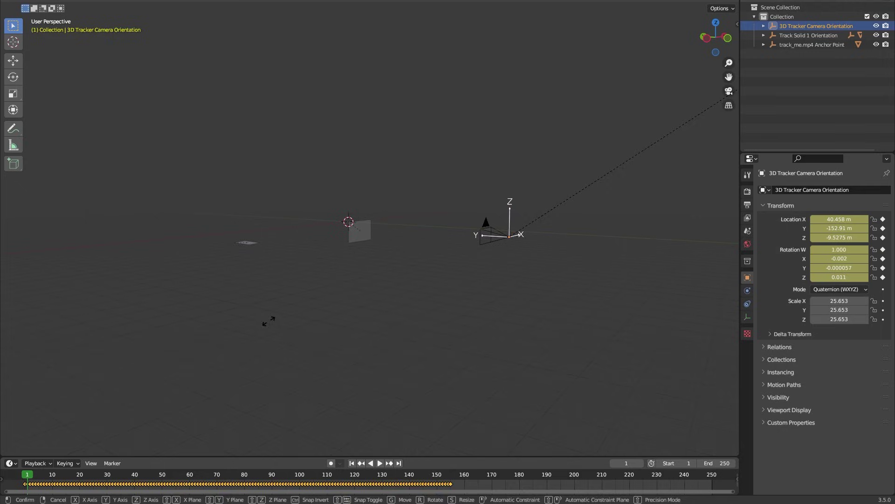
{"action": "left_click", "coordinate": [275, 330]}
{"action": "left_click", "coordinate": [278, 329]}
{"action": "middle_click_drag", "start_coordinate": [284, 331], "coordinate": [312, 356]}
{"action": "key", "text": "space"}
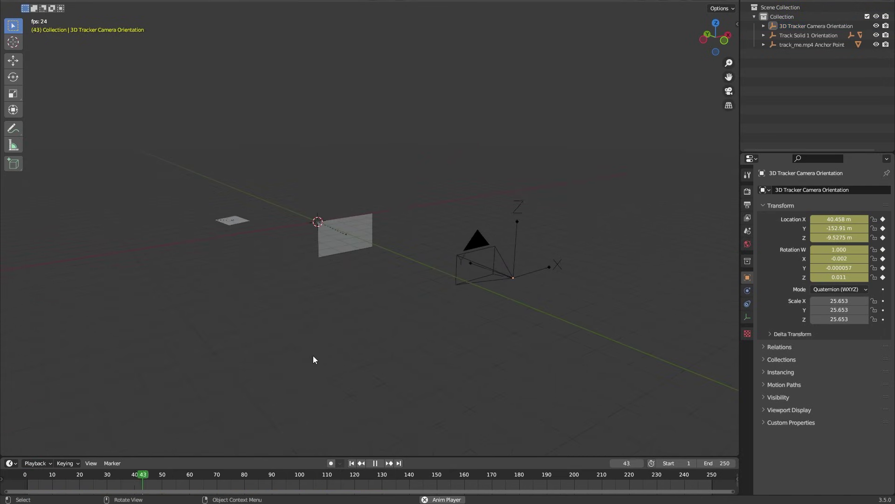
Stop playback, delete the track_me.mp4 image plane, and select the 3D Tracker Camera.
{"action": "key", "text": "space"}
{"action": "left_click", "coordinate": [331, 243]}
{"action": "key", "text": "Delete"}
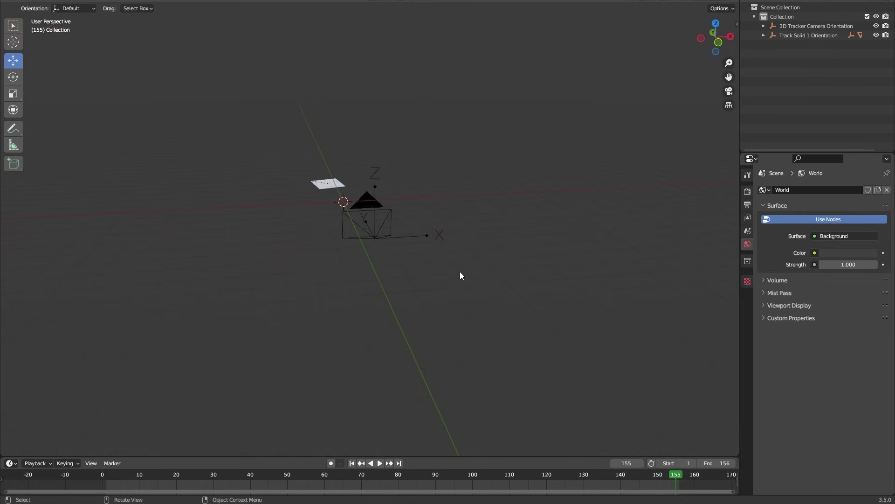
{"action": "left_click", "coordinate": [381, 236]}
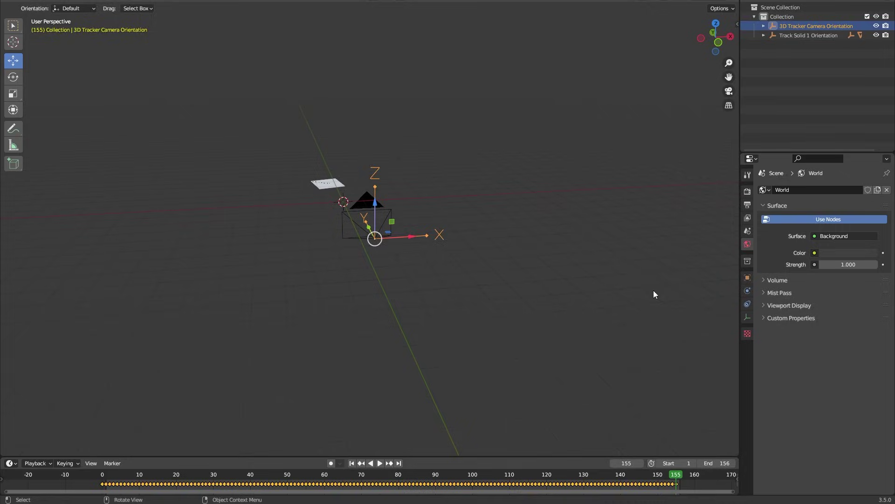
{"action": "left_click", "coordinate": [347, 213]}
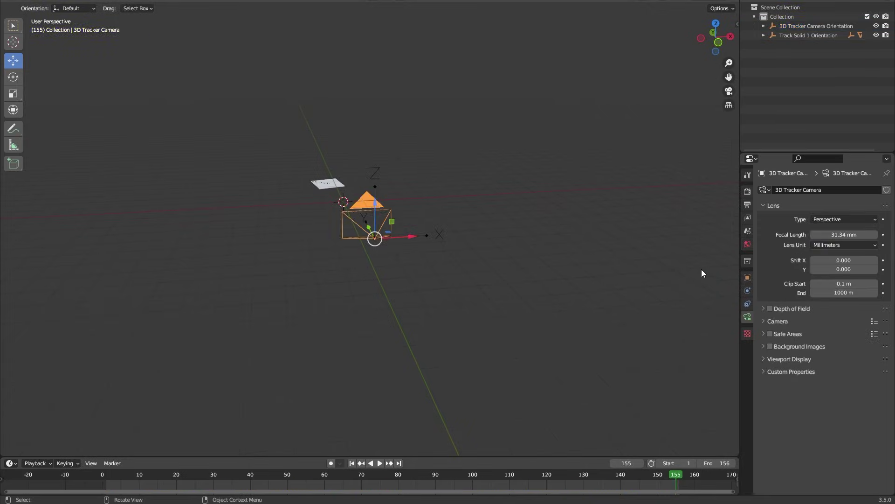
Enable Background Images on the camera, add an entry, and set its source to Movie Clip.
{"action": "left_click", "coordinate": [765, 340]}
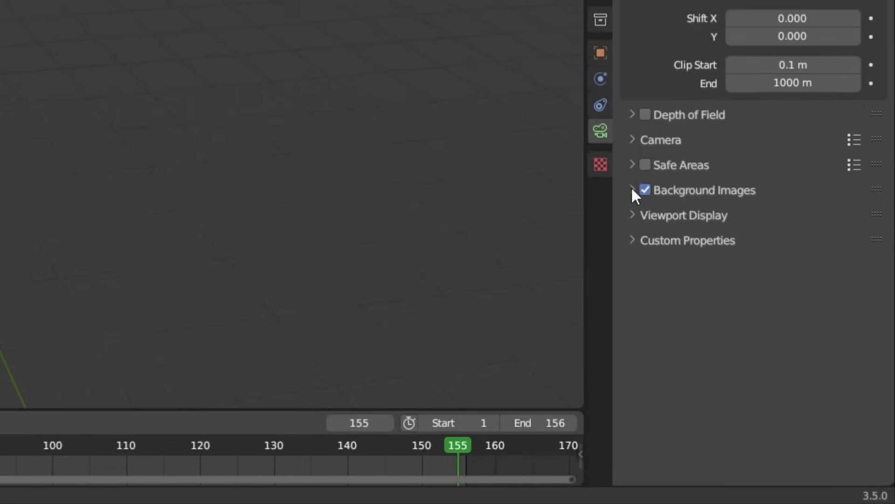
{"action": "left_click", "coordinate": [758, 339]}
{"action": "left_click", "coordinate": [649, 216]}
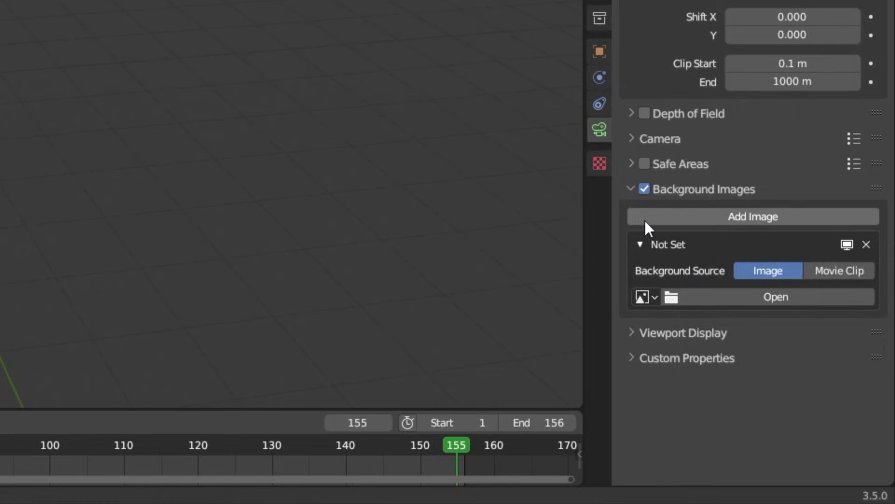
{"action": "left_click", "coordinate": [847, 270]}
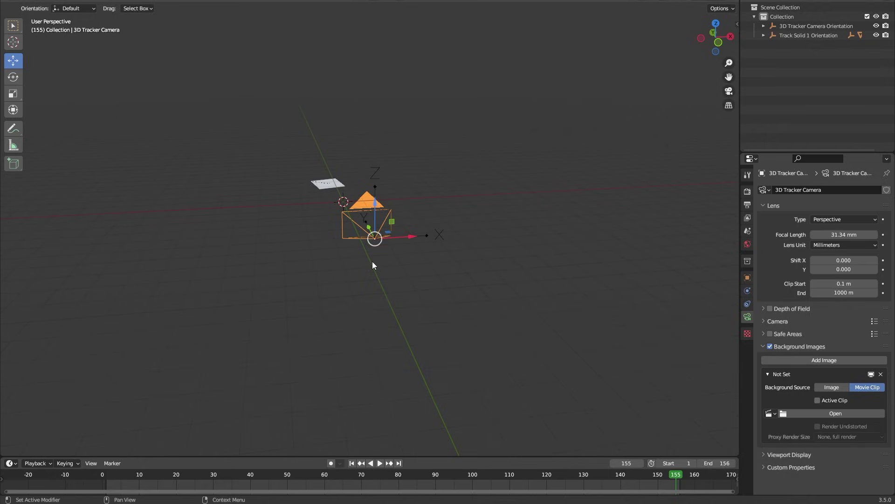
{"action": "middle_click_drag", "start_coordinate": [442, 216], "coordinate": [554, 170]}
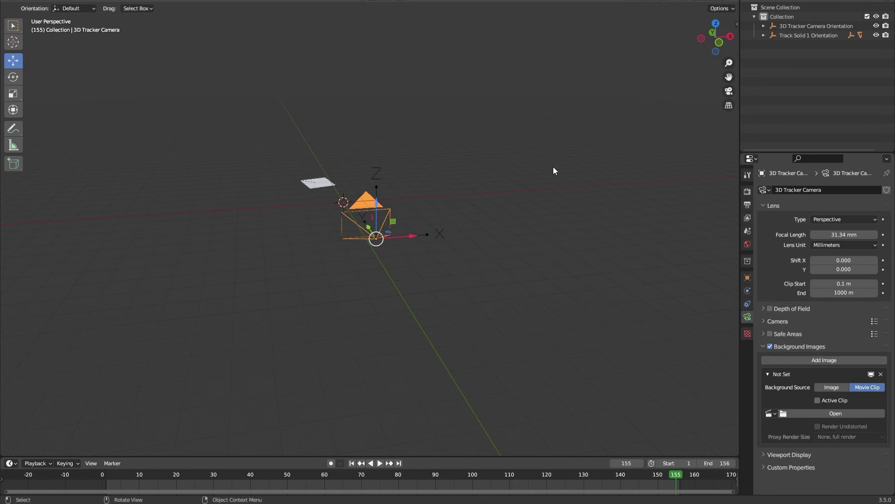
Look through the tracked camera and play the footage, stopping at frame 133.
{"action": "left_click", "coordinate": [728, 92]}
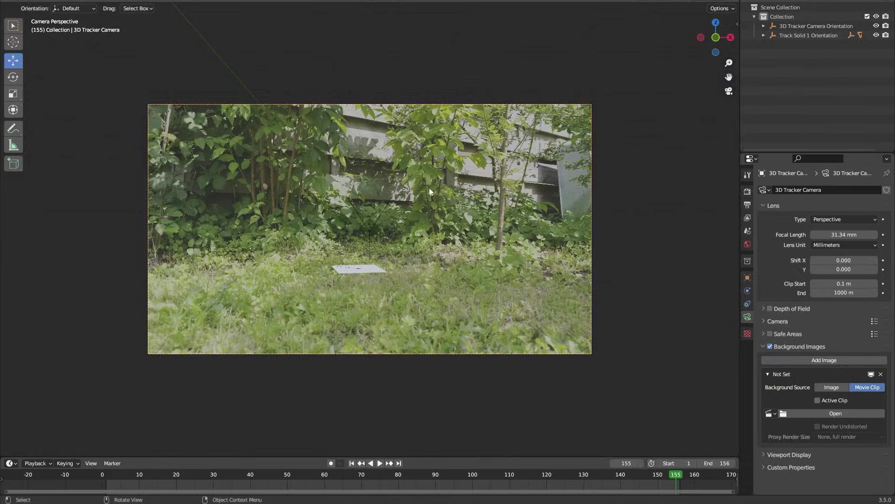
{"action": "scroll", "coordinate": [435, 209], "scroll_direction": "up", "scroll_amount": 2}
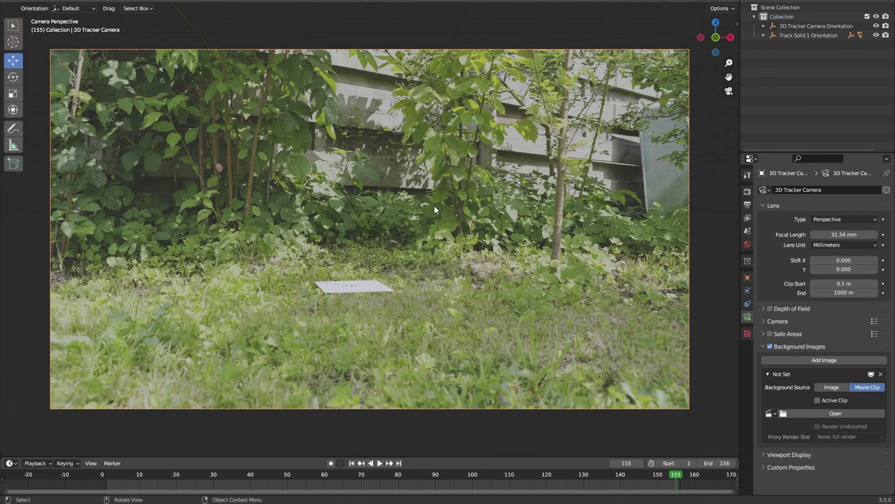
{"action": "key", "text": "space"}
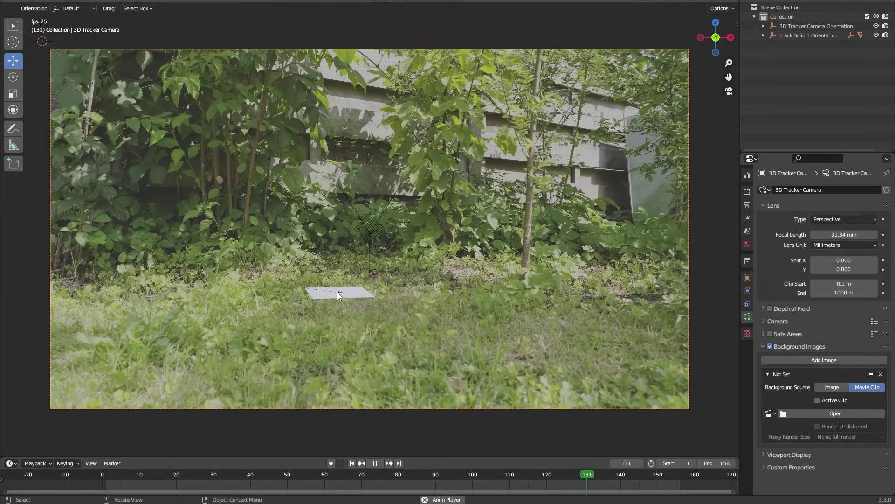
{"action": "key", "text": "space"}
Shift the camera orientation empty's keyframes one frame later and replay to check.
{"action": "left_click", "coordinate": [371, 233]}
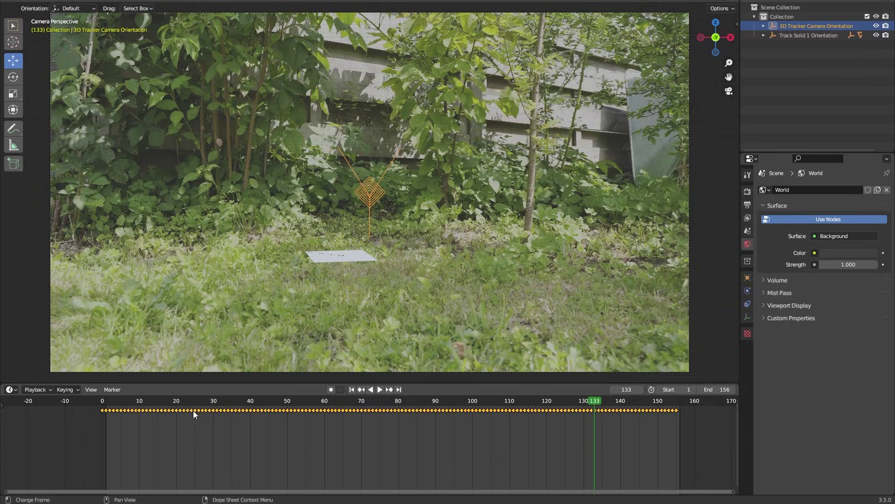
{"action": "left_click_drag", "start_coordinate": [193, 410], "coordinate": [199, 469]}
{"action": "key", "text": "space"}
{"action": "left_click", "coordinate": [791, 99]}
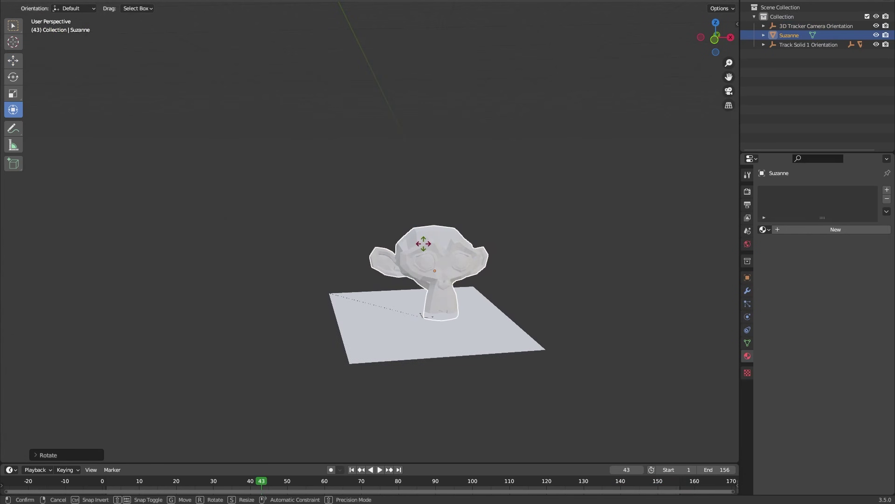
Rotate Suzanne into place and slide Track Solid 1 along its Local X axis beneath her.
{"action": "left_click_drag", "start_coordinate": [422, 241], "coordinate": [381, 239]}
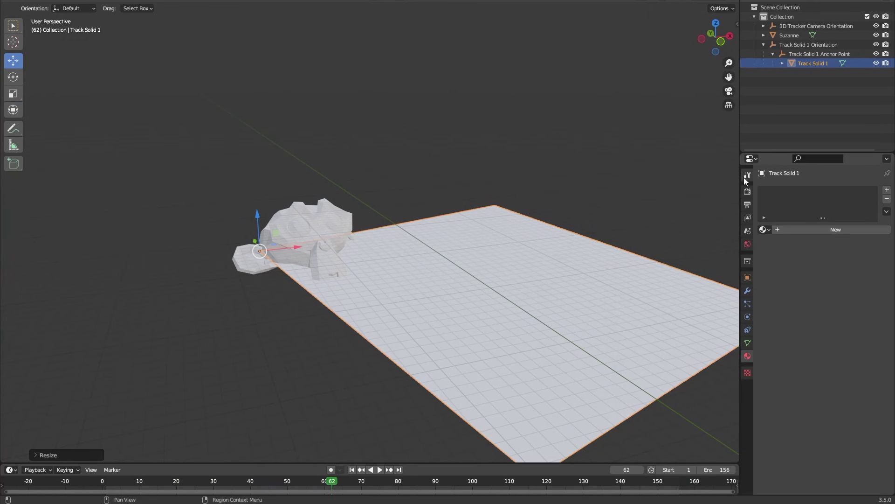
{"action": "left_click", "coordinate": [748, 174]}
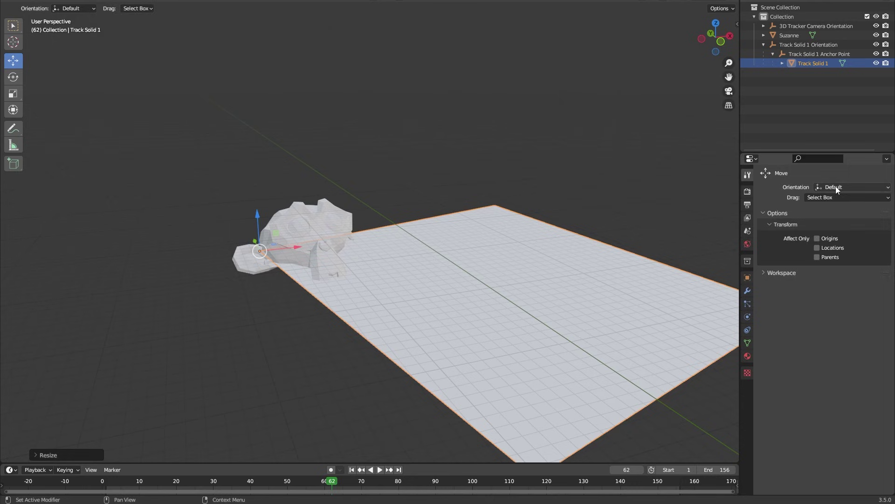
{"action": "left_click", "coordinate": [837, 188]}
{"action": "left_click", "coordinate": [839, 223]}
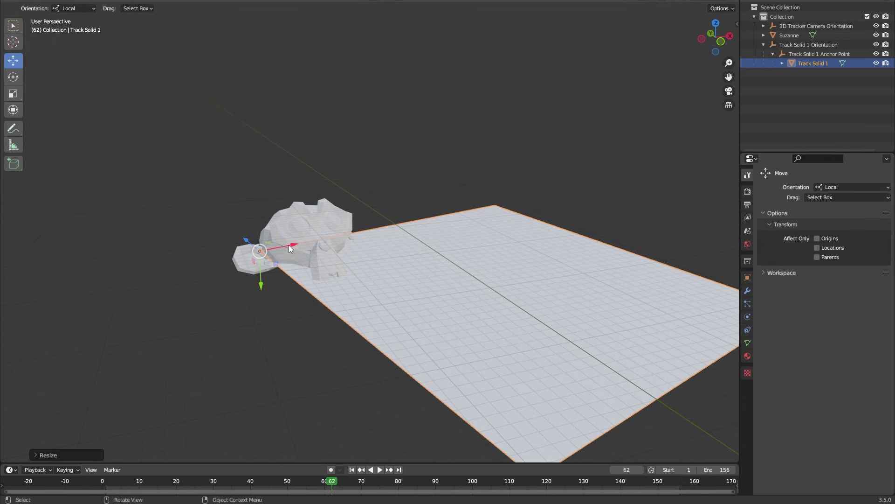
{"action": "left_click_drag", "start_coordinate": [290, 247], "coordinate": [185, 247]}
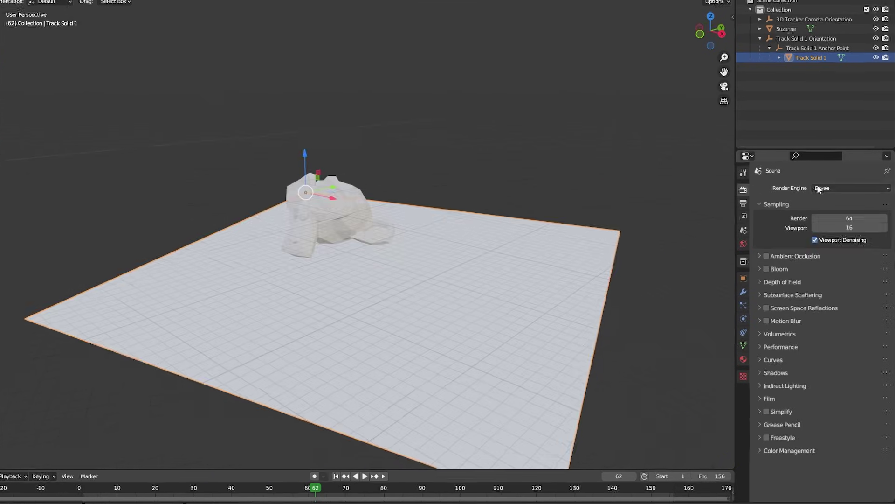
Set the render engine to Cycles with GPU Compute as the device.
{"action": "left_click", "coordinate": [817, 187]}
{"action": "left_click", "coordinate": [820, 220]}
{"action": "left_click", "coordinate": [835, 212]}
{"action": "left_click", "coordinate": [830, 235]}
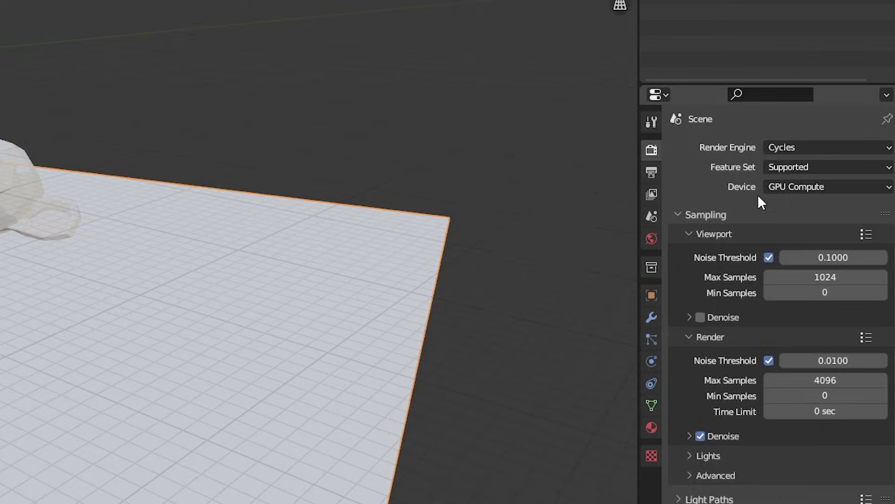
Search settings for 'shadow catche' and make Track Solid 1 a shadow catcher.
{"action": "left_click", "coordinate": [751, 95]}
{"action": "type", "text": "shadow ca"}
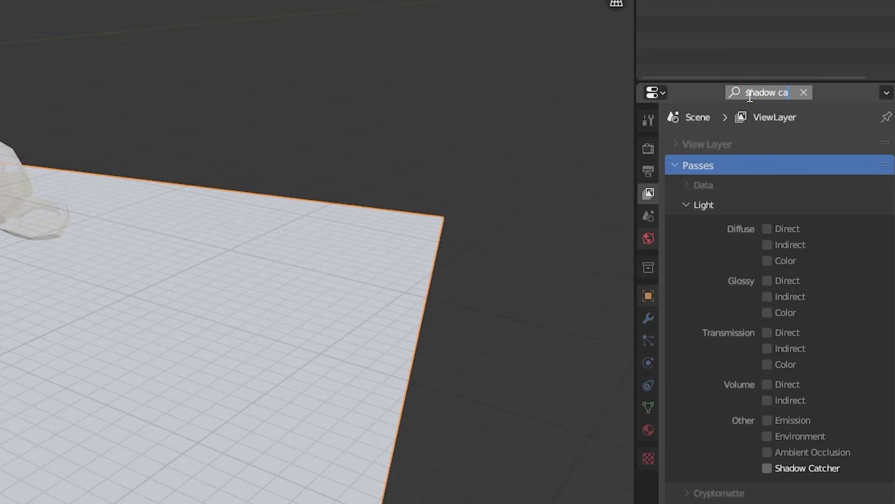
{"action": "type", "text": "tcher"}
{"action": "left_click", "coordinate": [648, 296]}
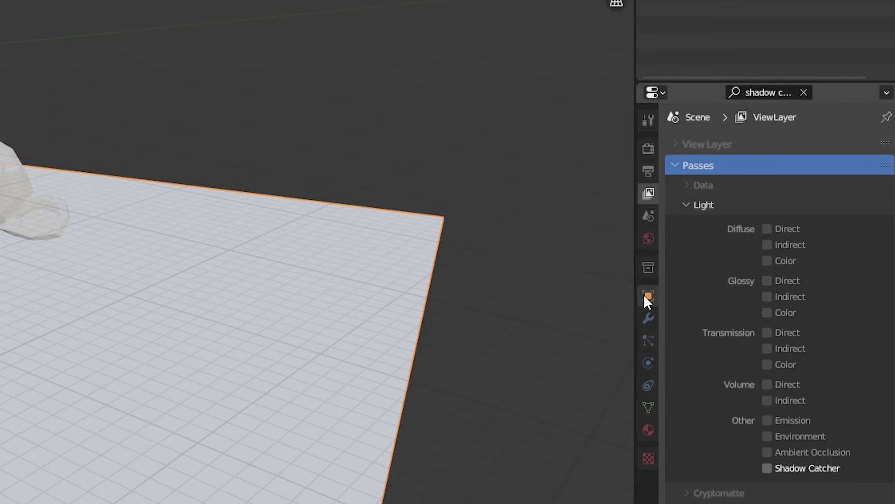
{"action": "left_click", "coordinate": [399, 42]}
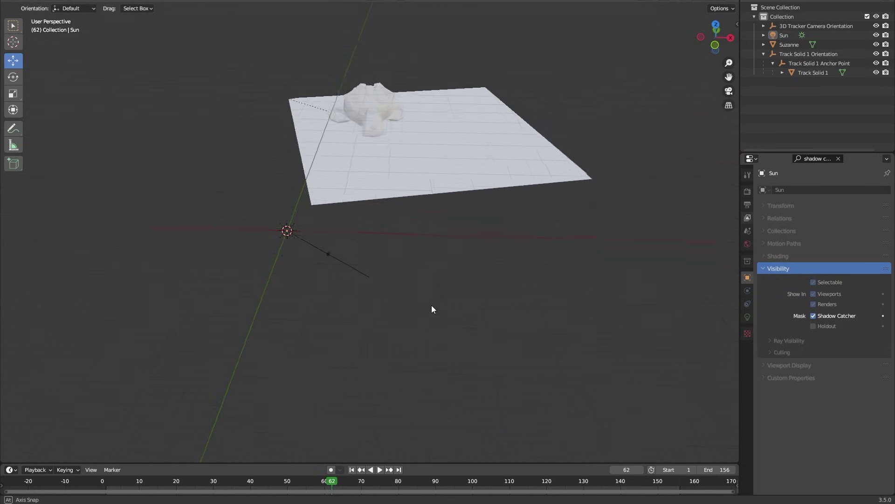
Switch to Rendered shading through the tracked camera, clear the search, and expand Render > Film.
{"action": "key", "text": "z"}
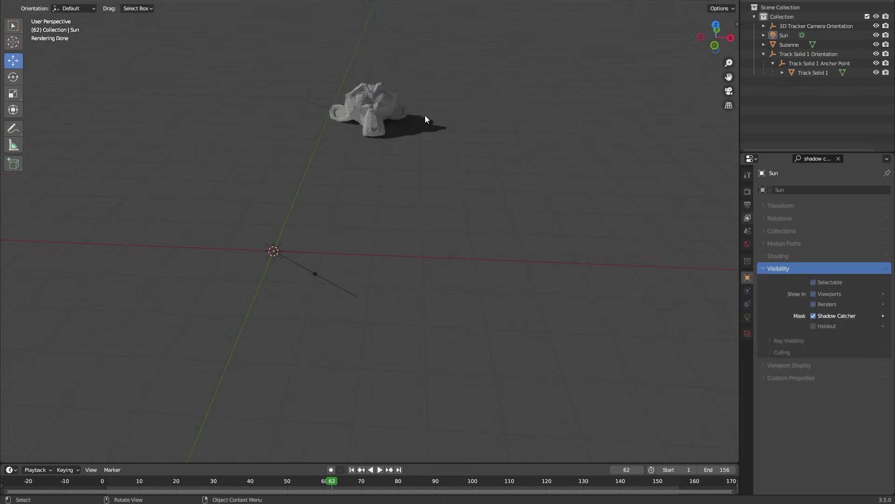
{"action": "middle_click_drag", "start_coordinate": [422, 104], "coordinate": [410, 155]}
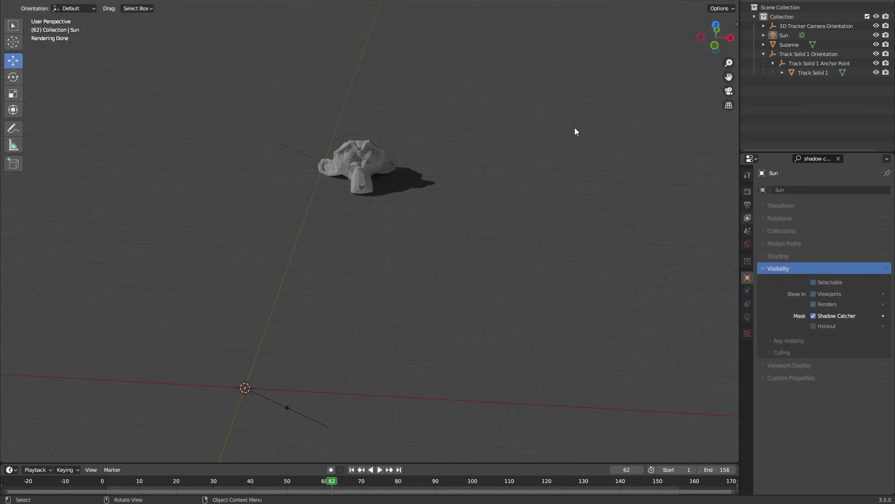
{"action": "left_click", "coordinate": [729, 91]}
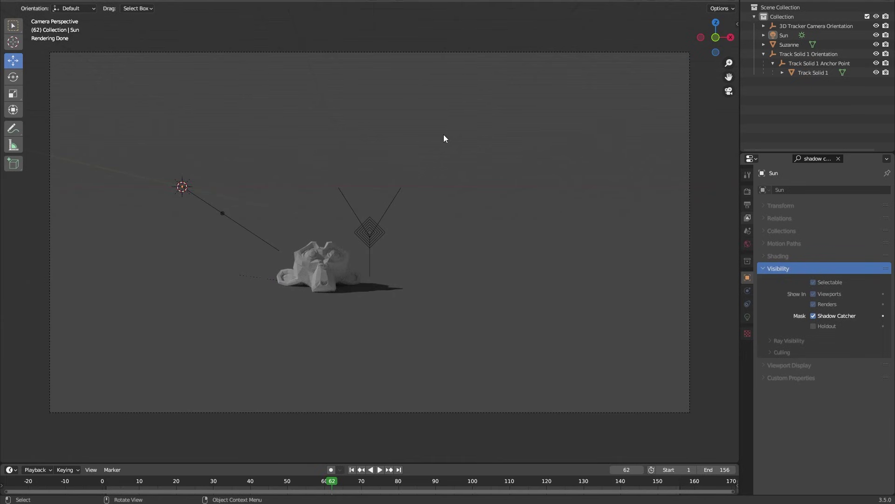
{"action": "left_click", "coordinate": [838, 158]}
{"action": "left_click", "coordinate": [747, 191]}
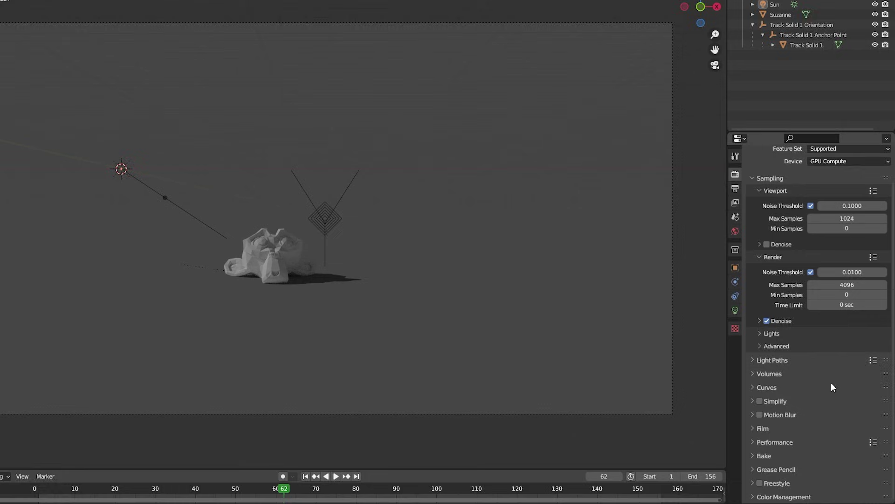
{"action": "left_click", "coordinate": [760, 428]}
Tick Film Transparent and rotate the Sun so Suzanne's shadow falls behind her on the grass.
{"action": "scroll", "coordinate": [768, 410], "scroll_direction": "down", "scroll_amount": 5}
{"action": "left_click", "coordinate": [769, 399]}
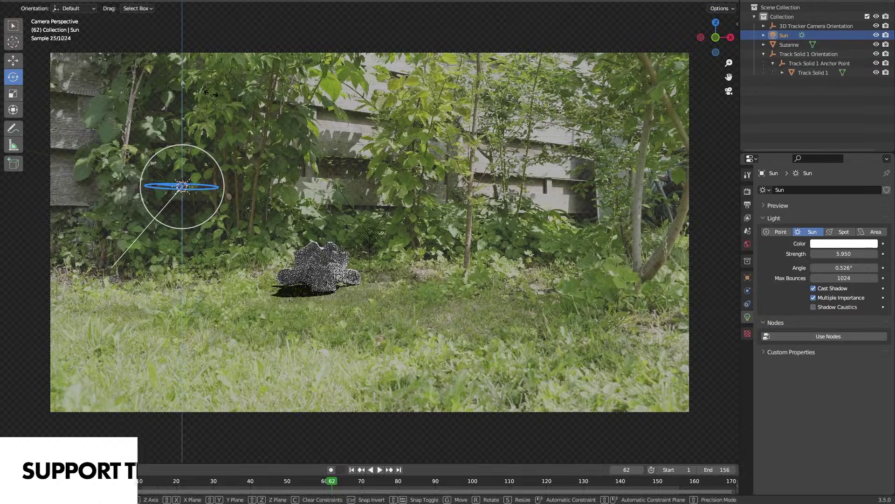
{"action": "left_click_drag", "start_coordinate": [218, 321], "coordinate": [217, 320]}
{"action": "left_click_drag", "start_coordinate": [215, 166], "coordinate": [260, 275]}
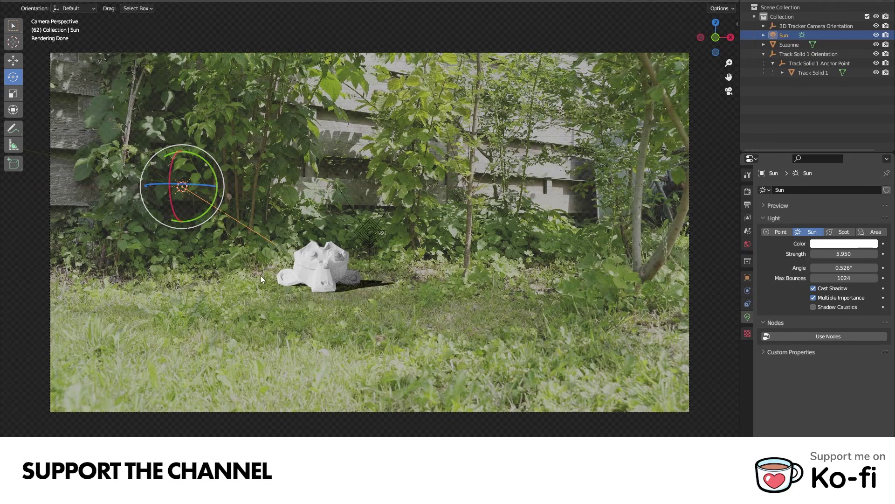